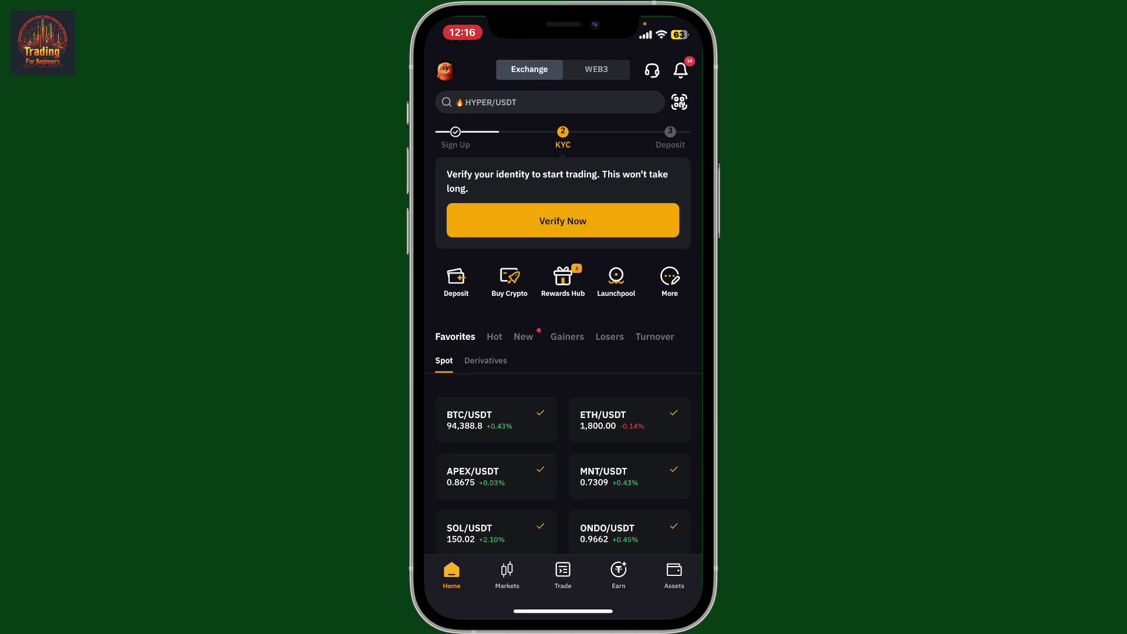
# Open the nickname editor from the account profile's settings
pyautogui.click(444, 71)
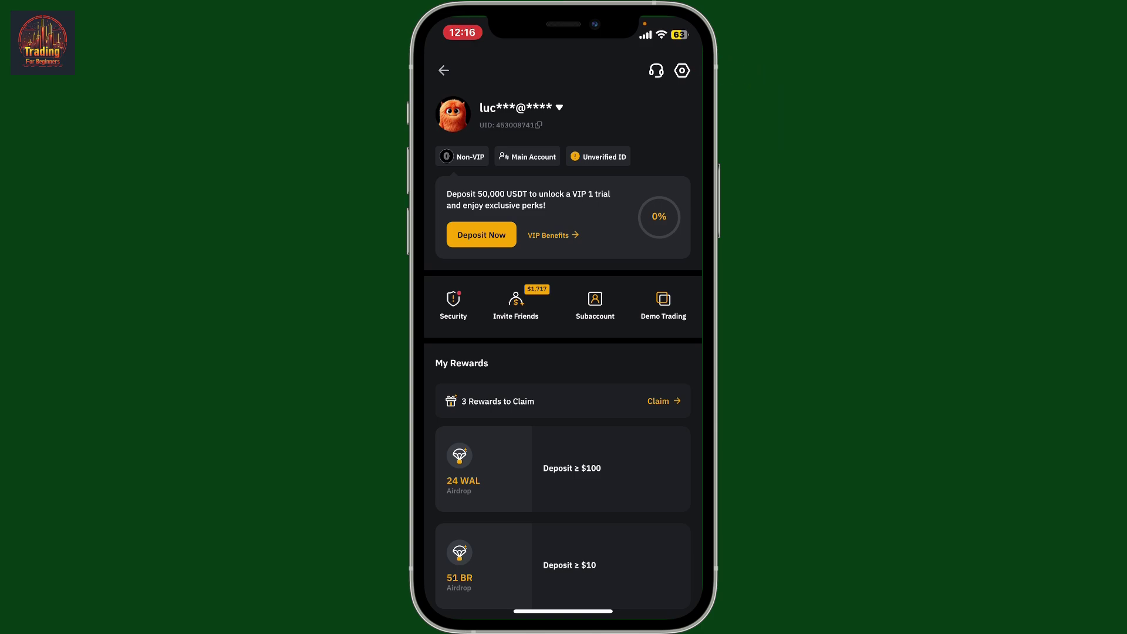
pyautogui.click(682, 70)
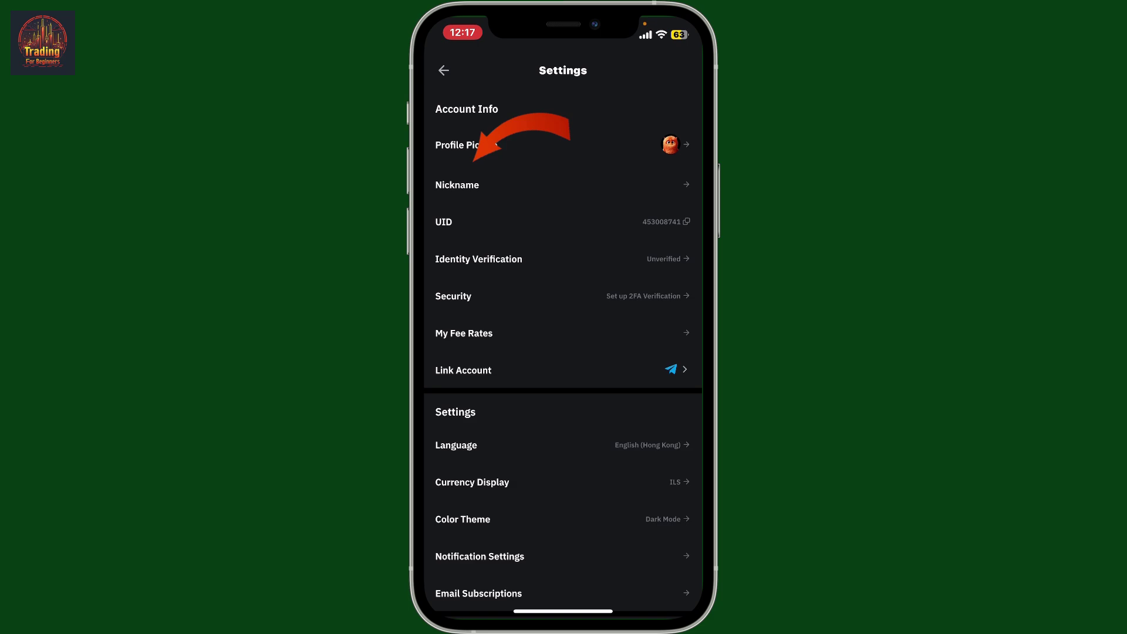
pyautogui.click(457, 185)
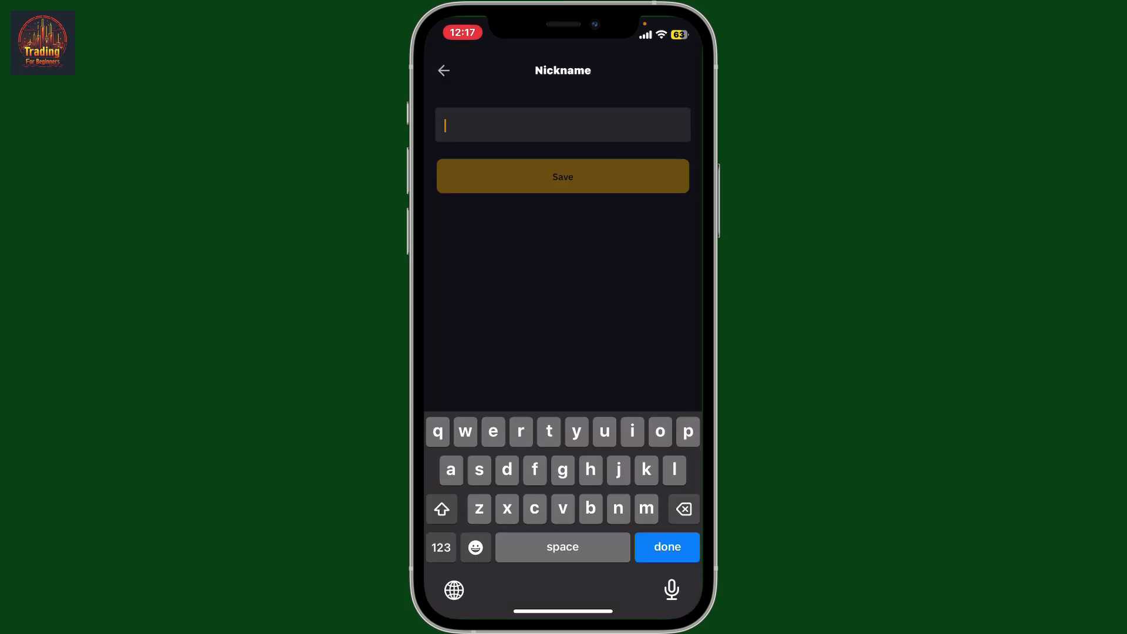
pyautogui.write('skyrivers')
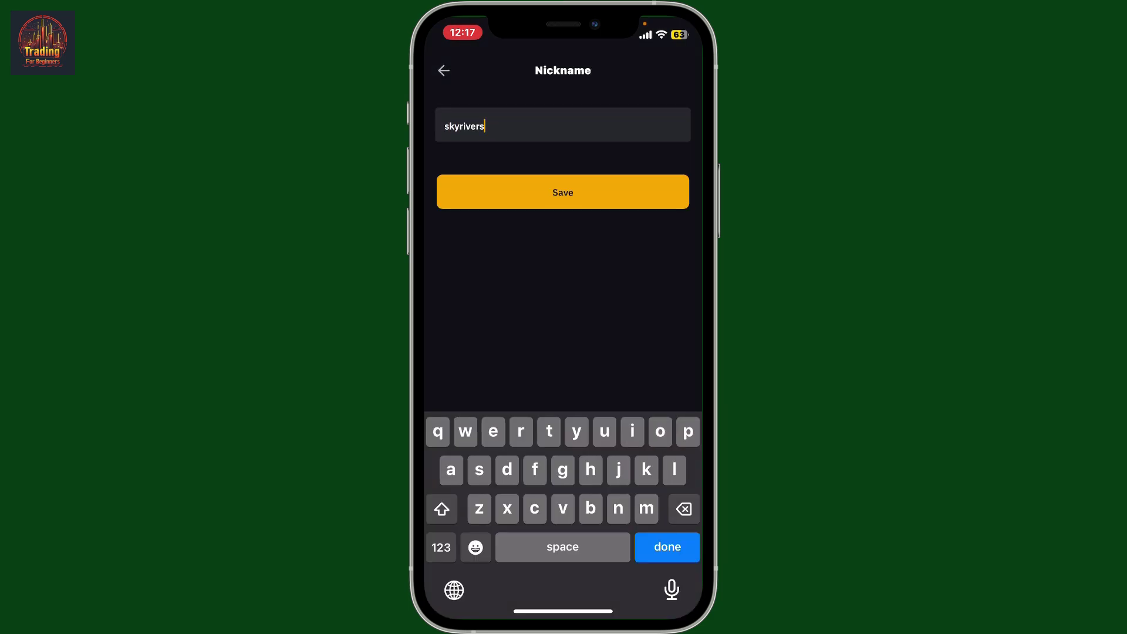
# Save the nickname "skyrivers" and get the Saved Successfully confirmation
pyautogui.click(563, 192)
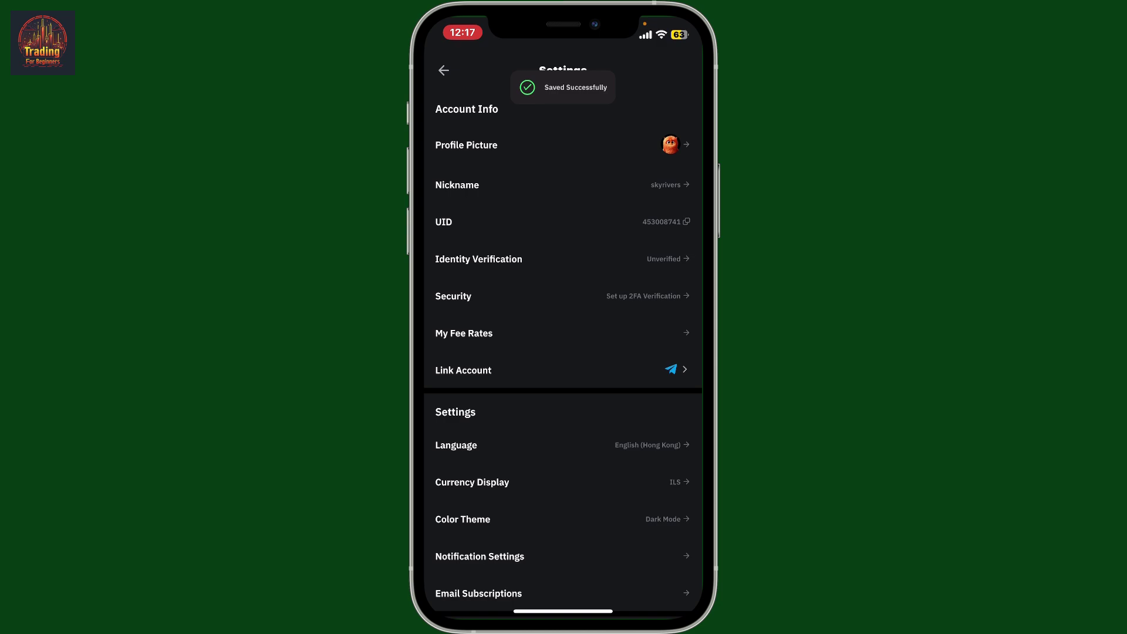